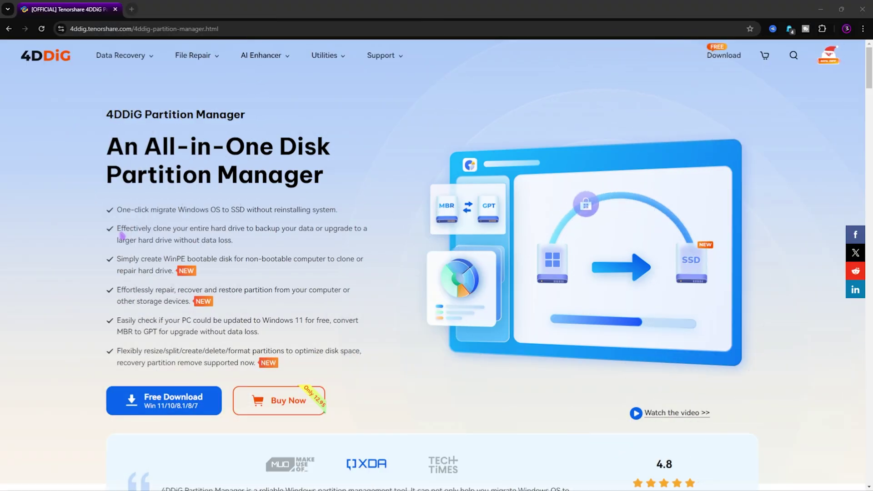
- Highlight the word '4DDiG' in the product page heading
{"action": "left_click_drag", "start_coordinate": [106, 115], "coordinate": [144, 115]}
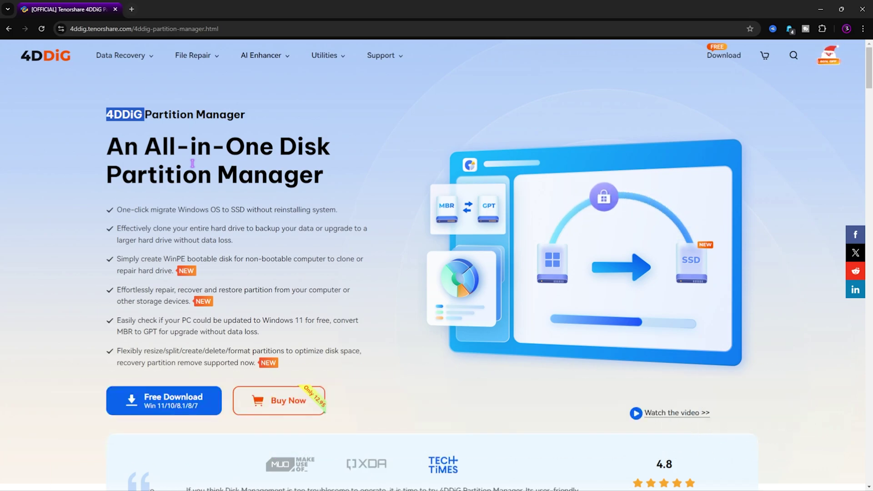
- Open File Explorer and view the eight drives listed under This PC
{"action": "left_click", "coordinate": [447, 481]}
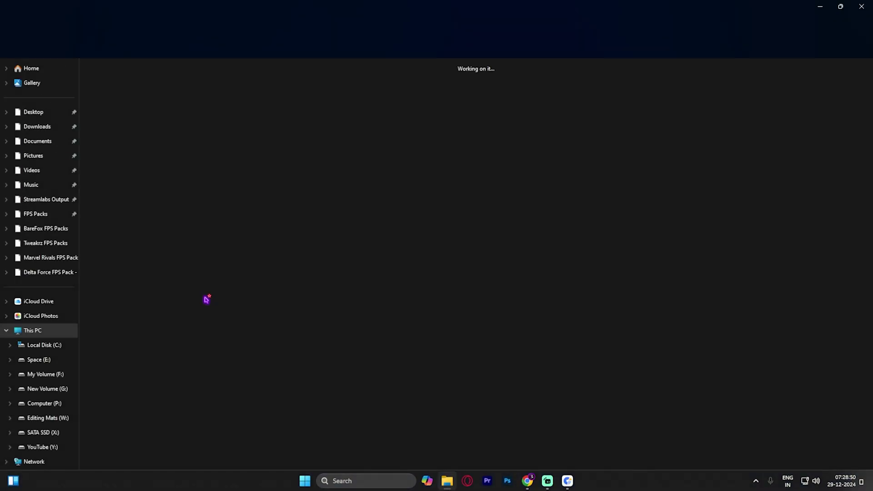
{"action": "left_click", "coordinate": [147, 88]}
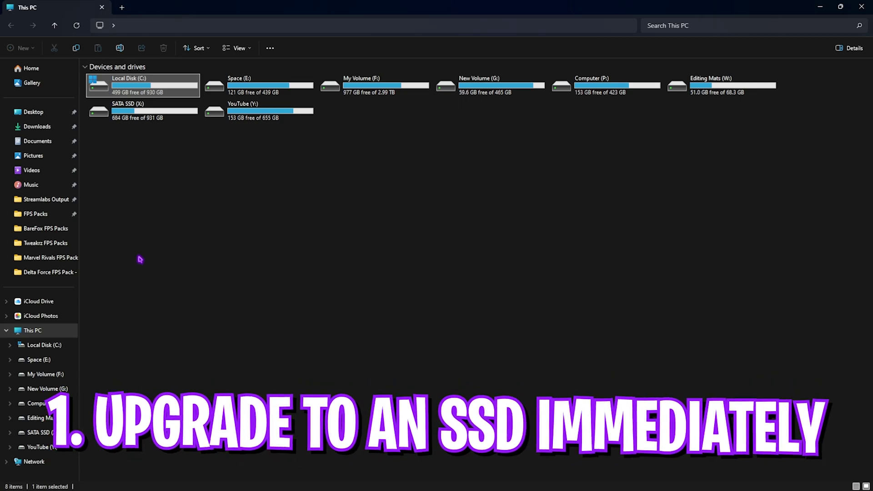
- Minimize File Explorer and clear the highlighted heading text in Chrome
{"action": "left_click", "coordinate": [812, 10]}
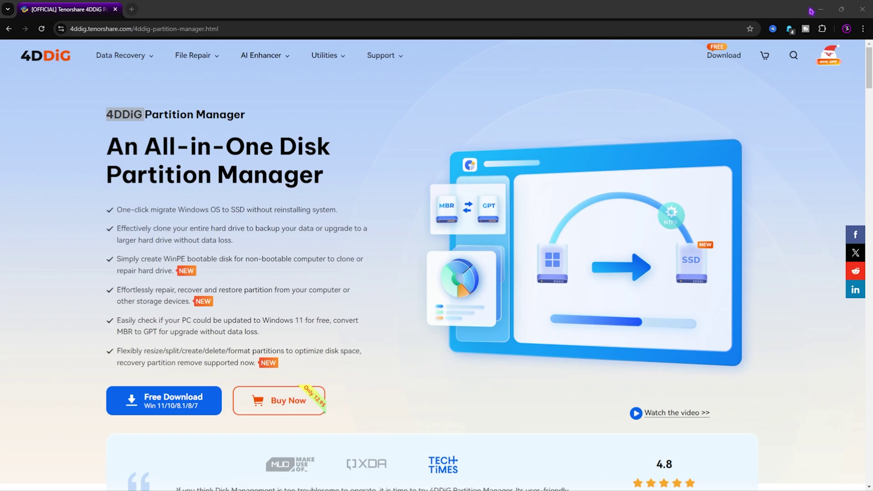
{"action": "left_click", "coordinate": [187, 256]}
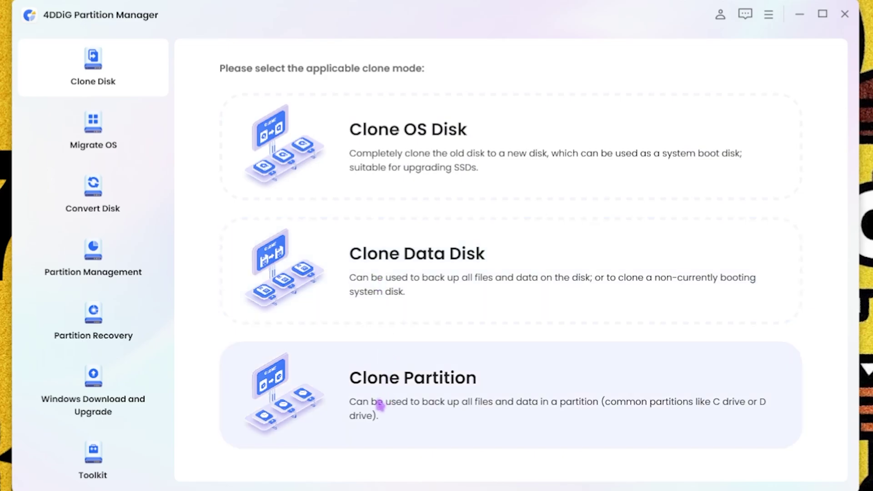
{"action": "left_click", "coordinate": [386, 189]}
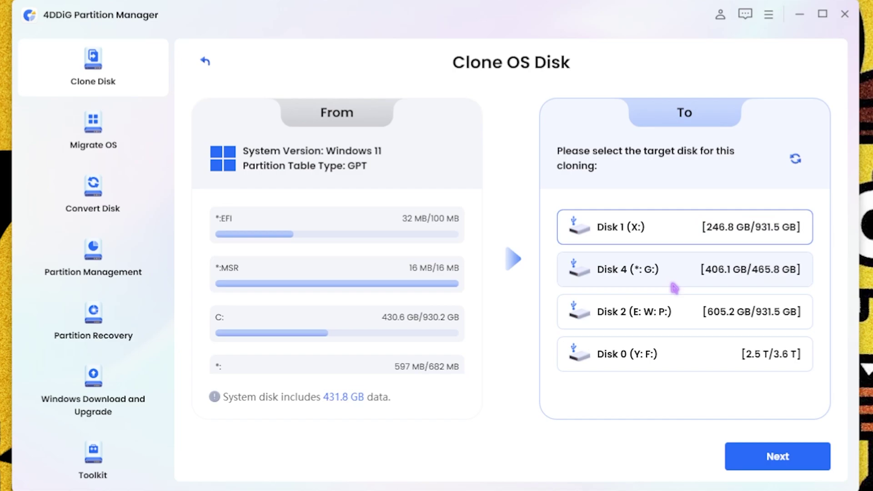
{"action": "left_click", "coordinate": [624, 357]}
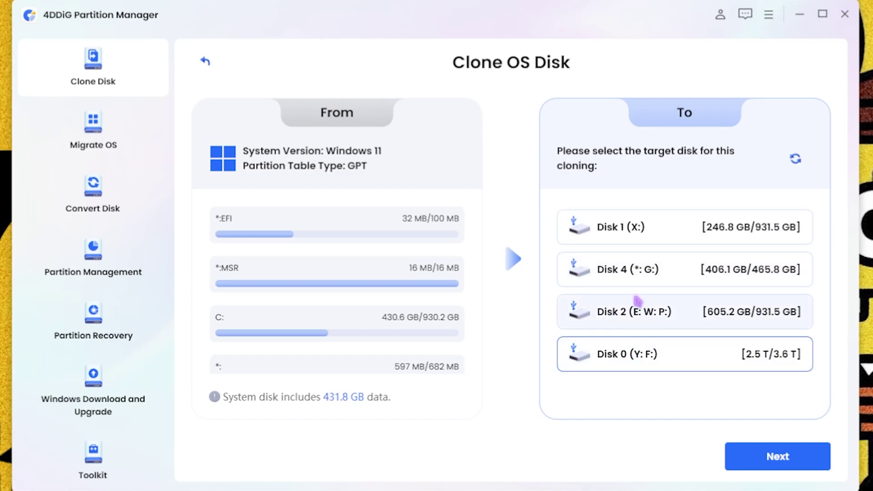
{"action": "left_click", "coordinate": [650, 231]}
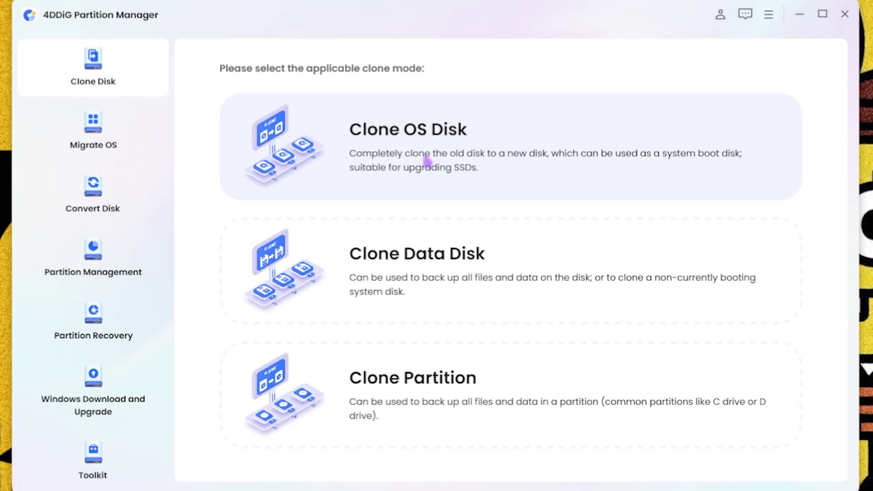
{"action": "left_click", "coordinate": [427, 276]}
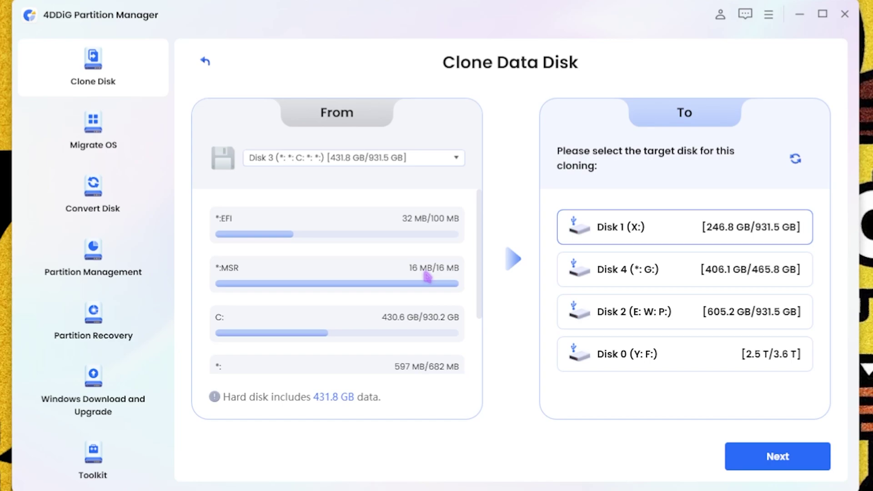
{"action": "left_click", "coordinate": [413, 157]}
{"action": "left_click", "coordinate": [291, 245]}
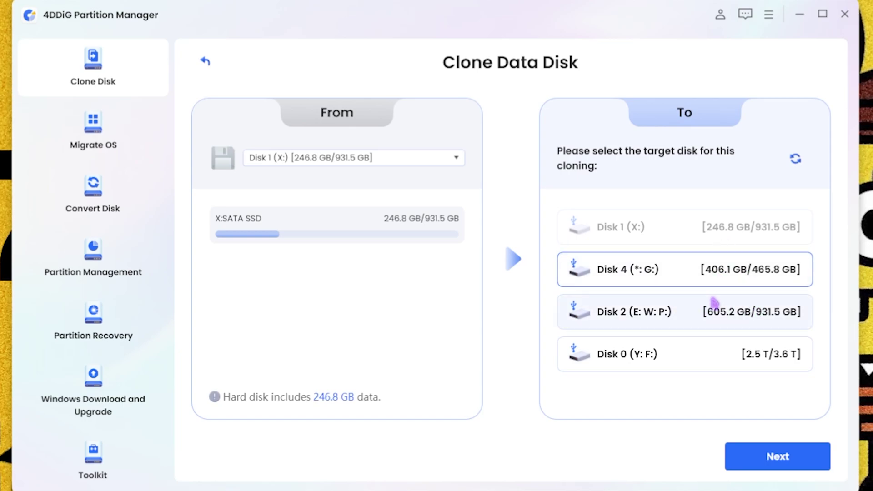
{"action": "left_click", "coordinate": [703, 345]}
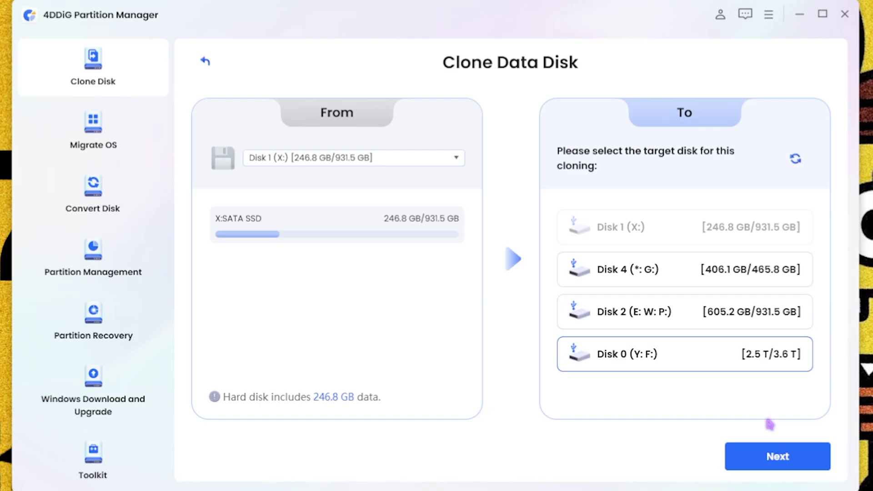
{"action": "left_click", "coordinate": [205, 62]}
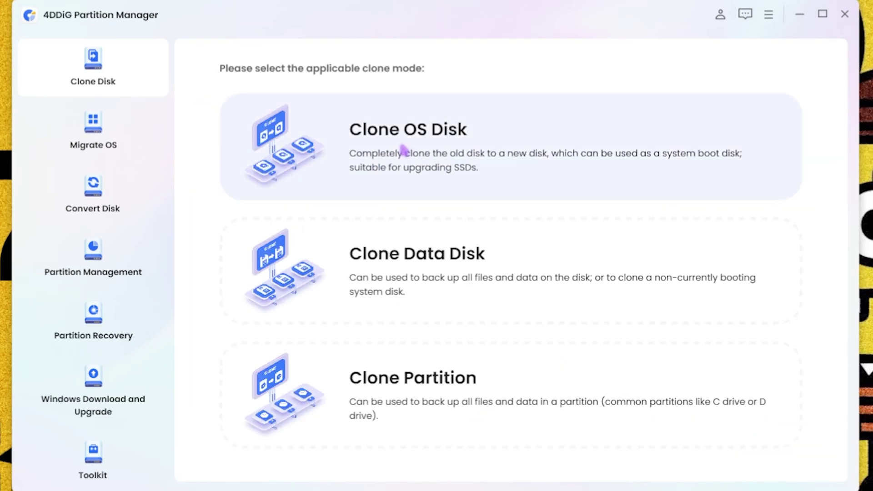
- Look at Clone Partition and Migrate OS, then switch to Partition Management
{"action": "left_click", "coordinate": [423, 418]}
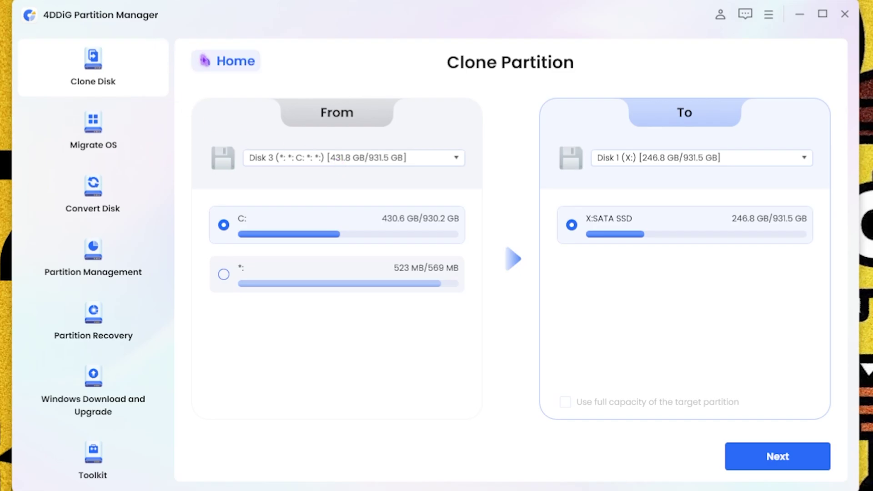
{"action": "left_click", "coordinate": [205, 62]}
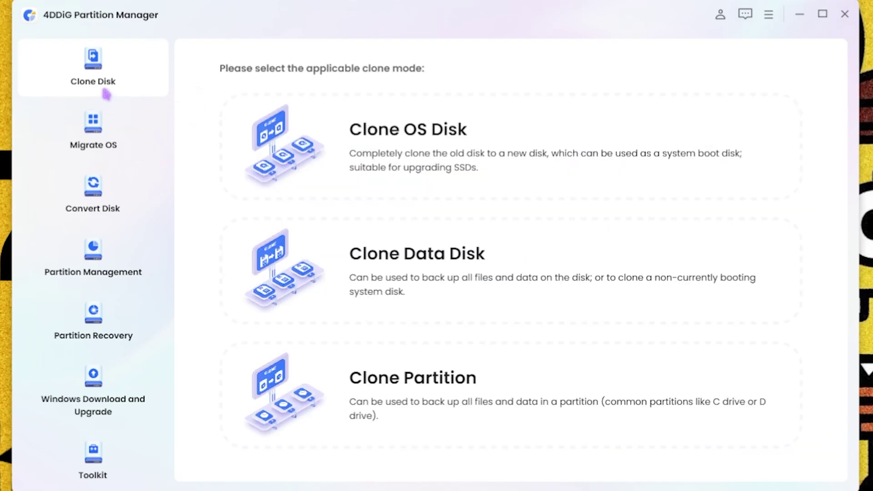
{"action": "left_click", "coordinate": [95, 133]}
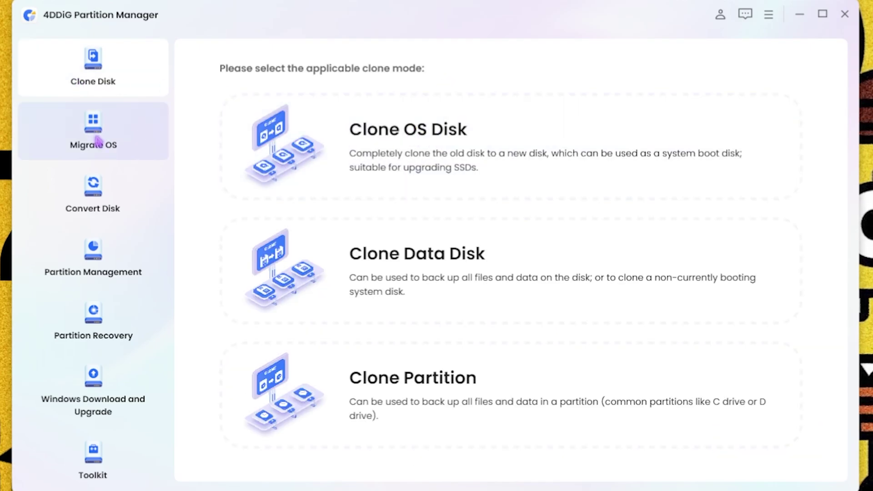
{"action": "left_click", "coordinate": [100, 135]}
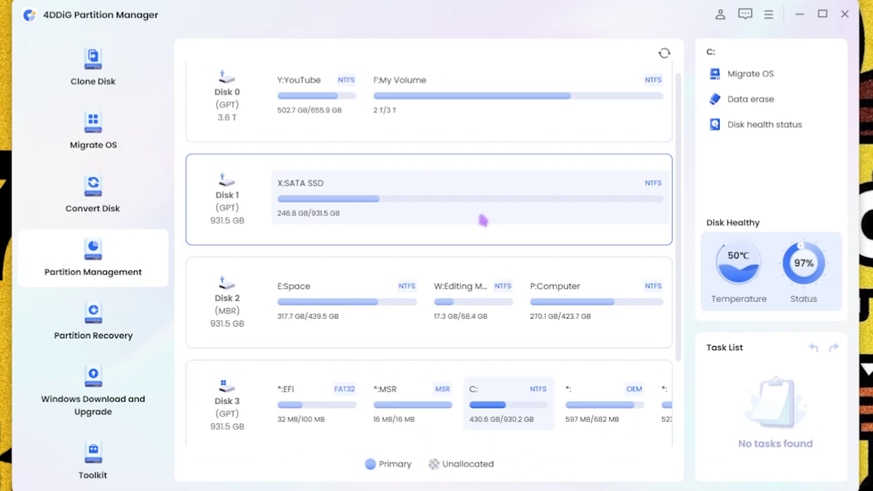
- Inspect the F:My Volume, W:Editing and MSR partitions and Disk 0's health, then reselect X:SATA SSD
{"action": "left_click", "coordinate": [475, 174]}
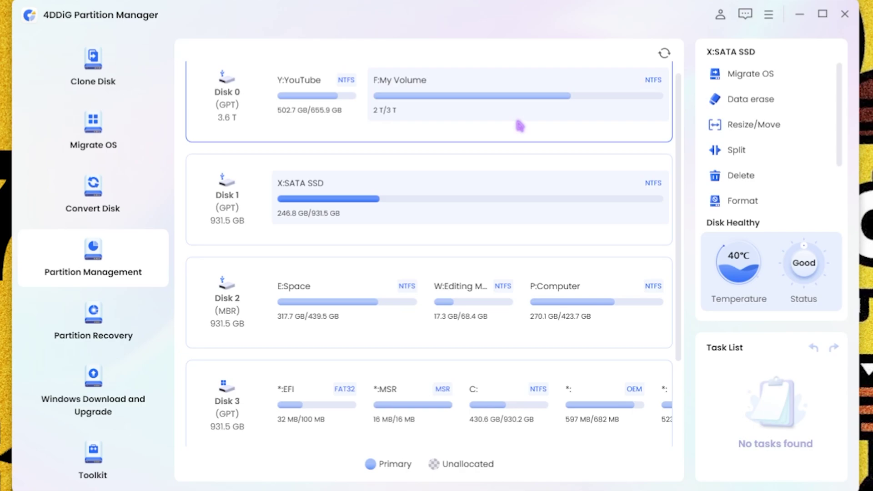
{"action": "left_click", "coordinate": [520, 126]}
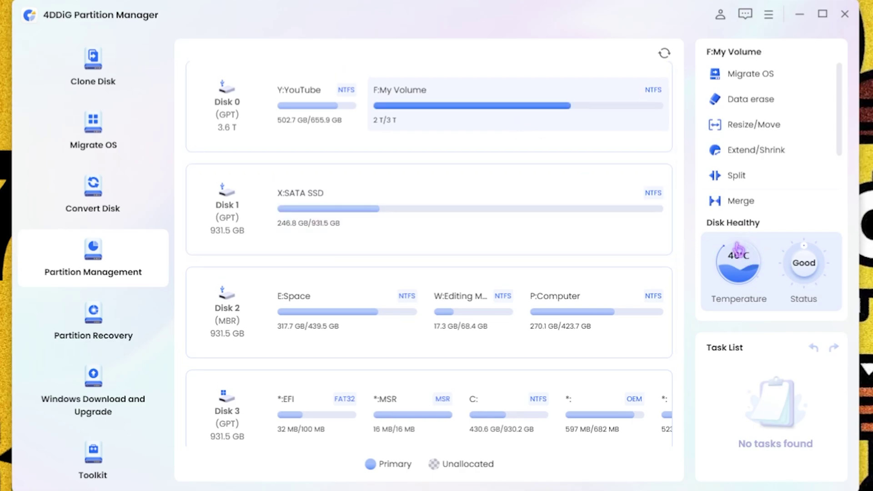
{"action": "left_click", "coordinate": [415, 198]}
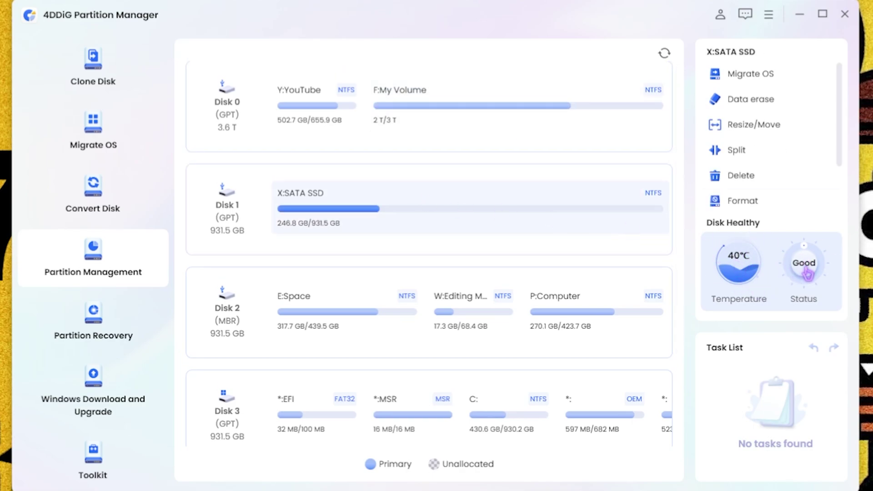
{"action": "left_click", "coordinate": [455, 300]}
{"action": "left_click", "coordinate": [400, 400]}
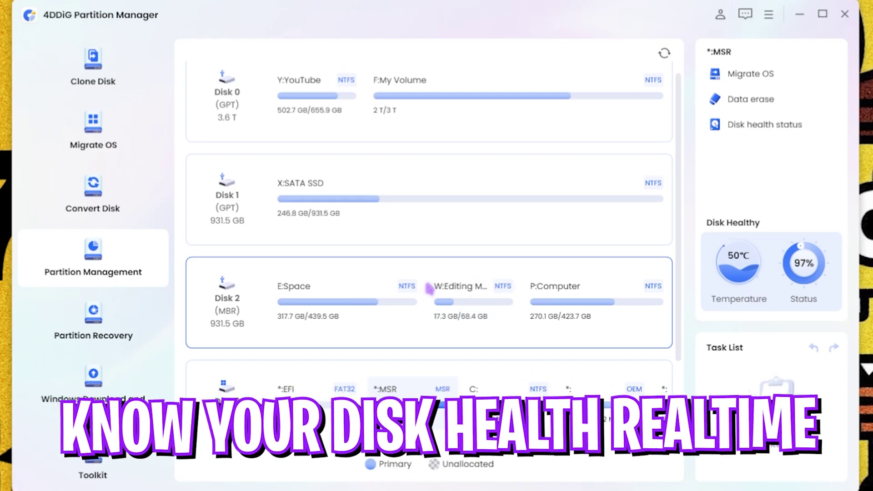
{"action": "left_click", "coordinate": [216, 75]}
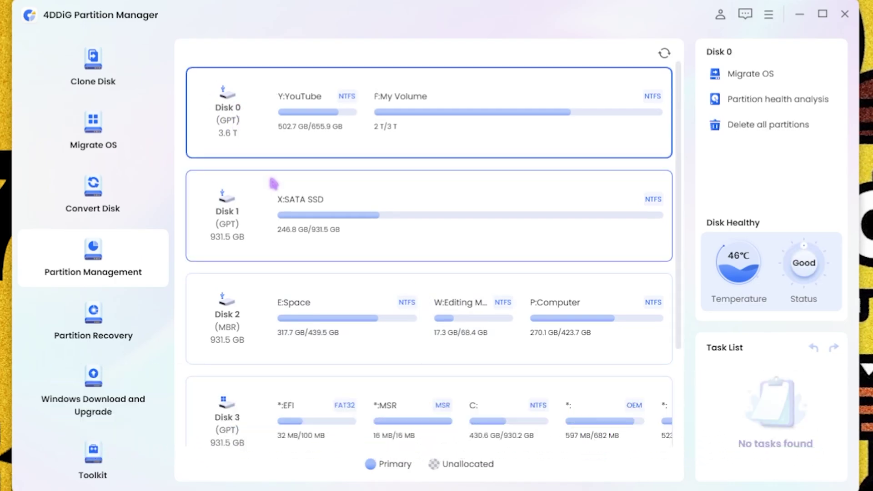
{"action": "left_click", "coordinate": [280, 196]}
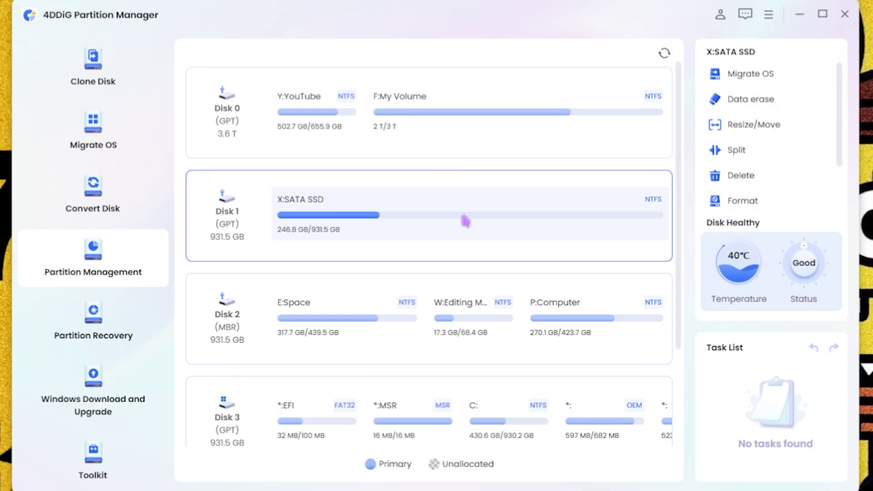
- Try shrinking X:SATA SSD in Resize/Move, then cancel without queuing a task
{"action": "left_click", "coordinate": [771, 131]}
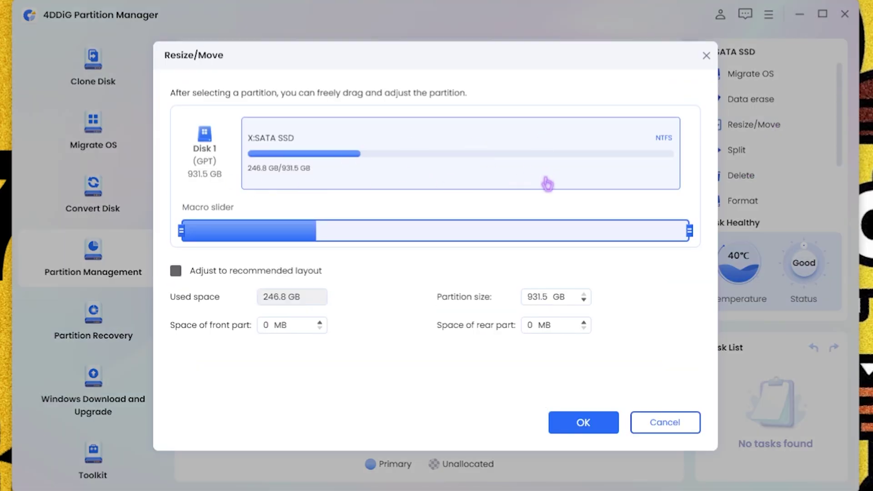
{"action": "left_click_drag", "start_coordinate": [687, 233], "coordinate": [401, 236]}
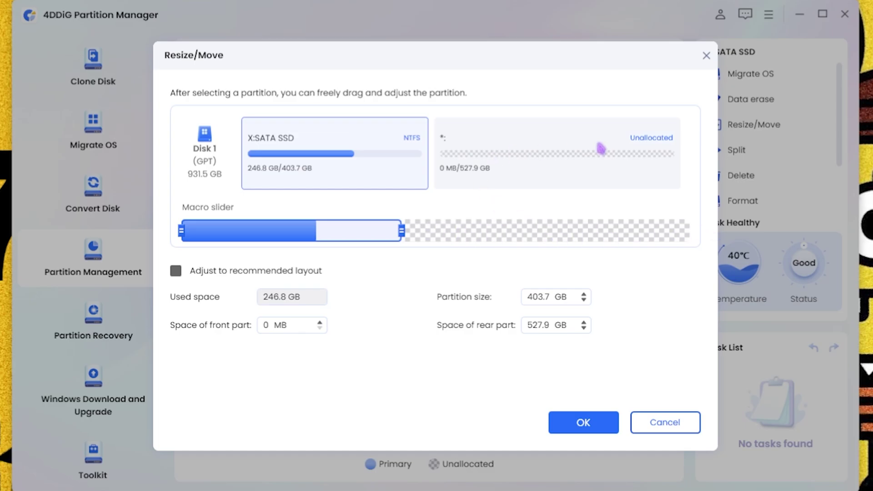
{"action": "left_click", "coordinate": [659, 423]}
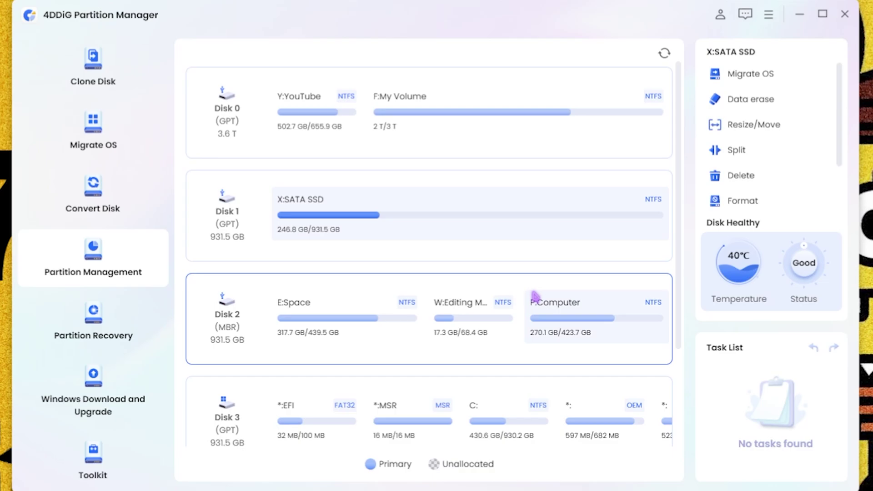
- Run a Partition Recovery quick scan of Disk 0
{"action": "left_click", "coordinate": [136, 322]}
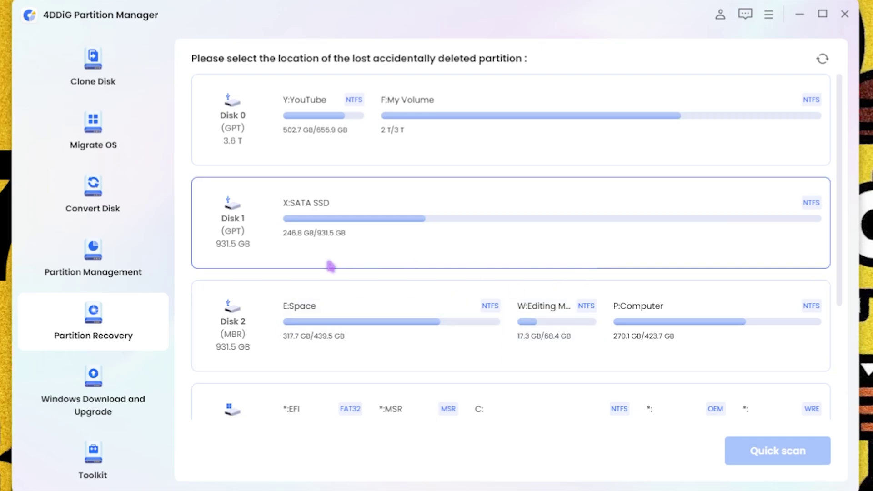
{"action": "left_click", "coordinate": [523, 146]}
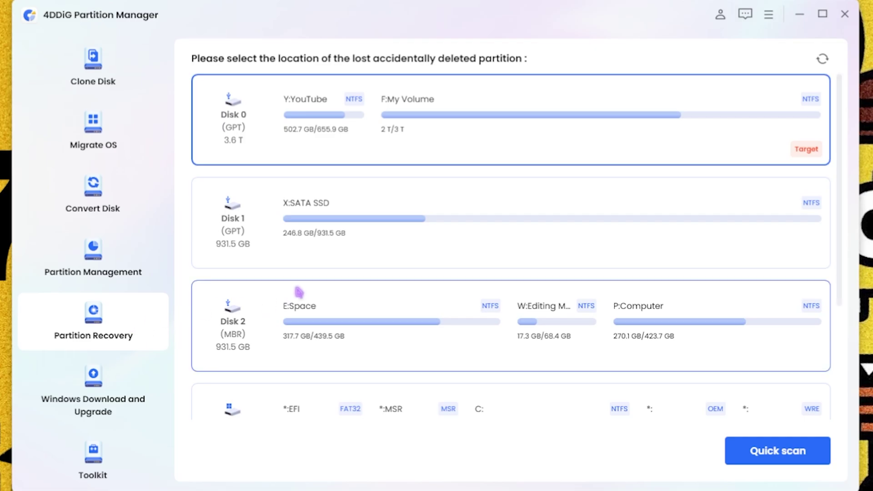
{"action": "left_click", "coordinate": [785, 453]}
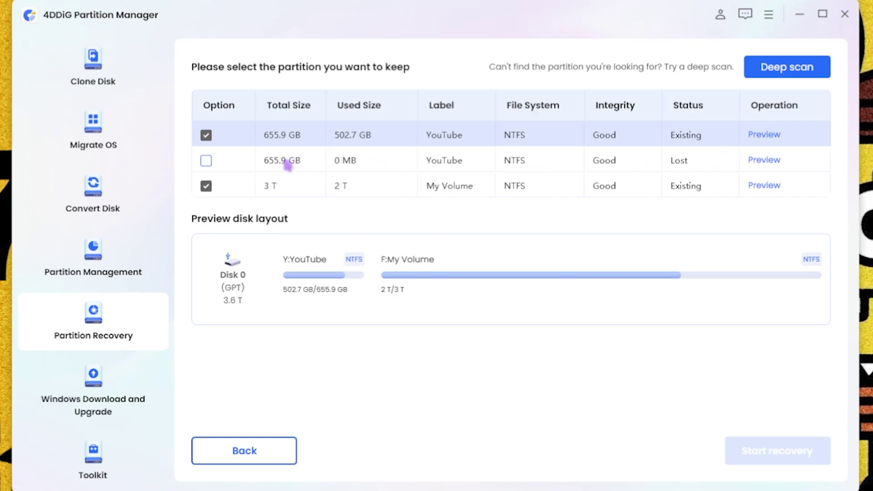
- Preview the lost 655.9 GB YouTube partition, untick it, and go to Windows Download and Upgrade
{"action": "left_click", "coordinate": [206, 161]}
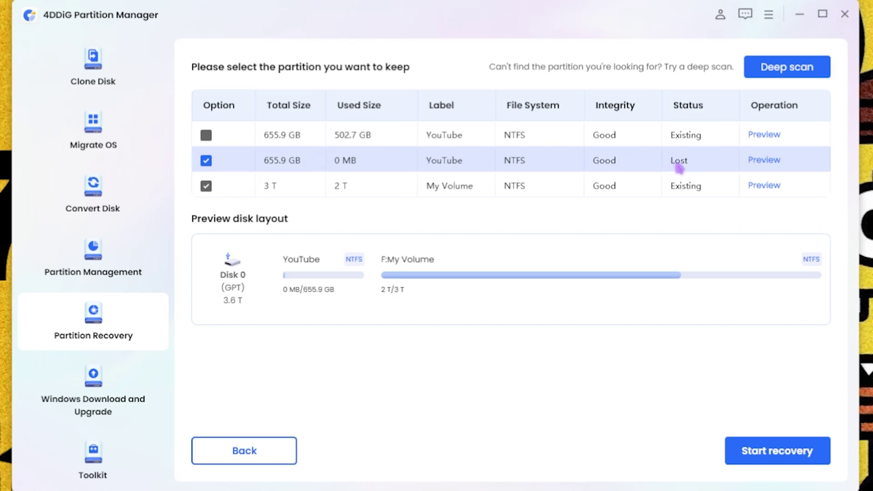
{"action": "left_click", "coordinate": [775, 161]}
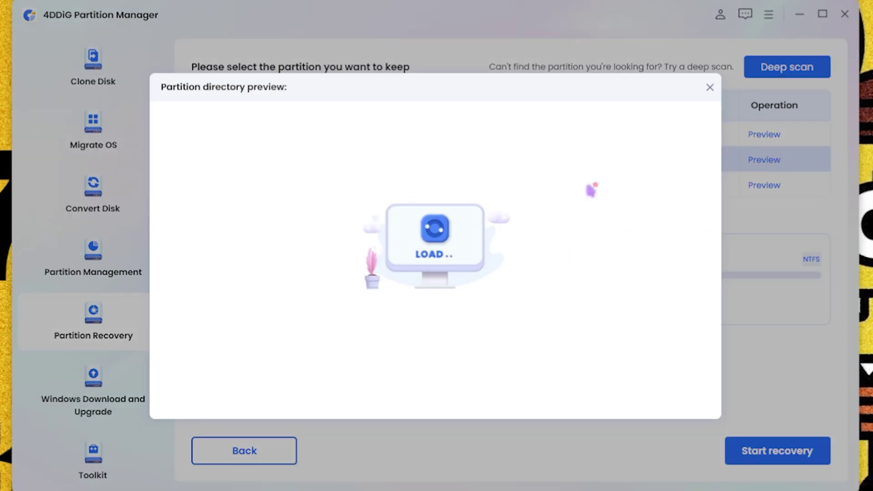
{"action": "left_click", "coordinate": [710, 87]}
{"action": "left_click", "coordinate": [207, 163]}
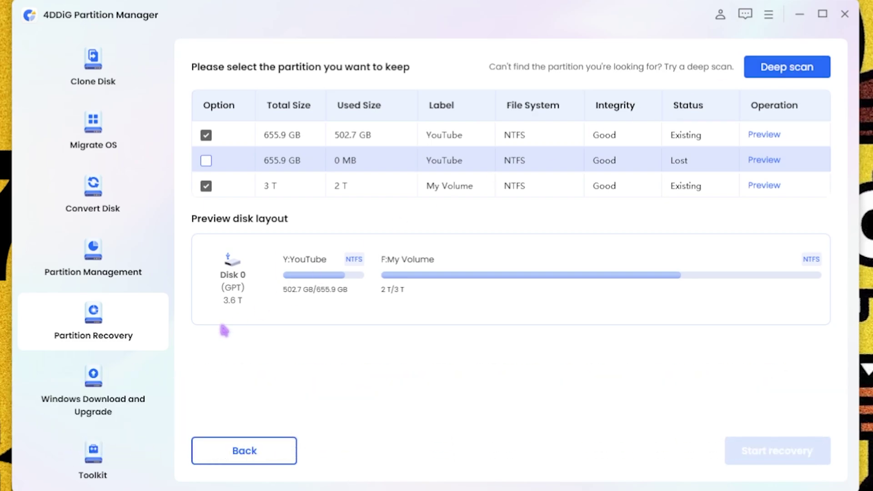
{"action": "left_click", "coordinate": [121, 394]}
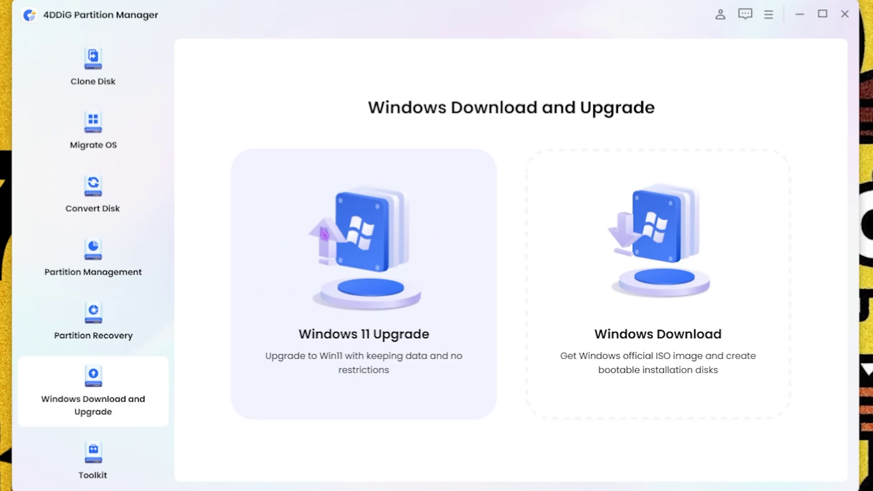
- View the Windows 11 Upgrade page, then switch to the Toolkit page
{"action": "left_click", "coordinate": [329, 237]}
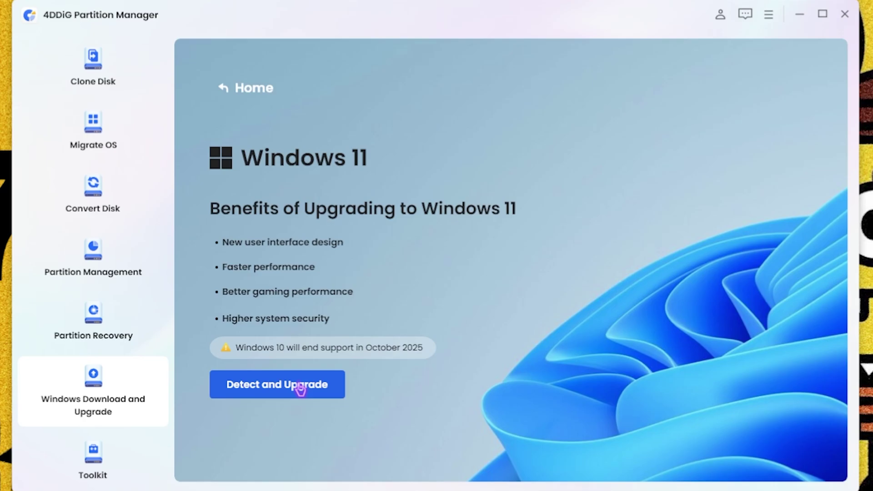
{"action": "left_click", "coordinate": [112, 437]}
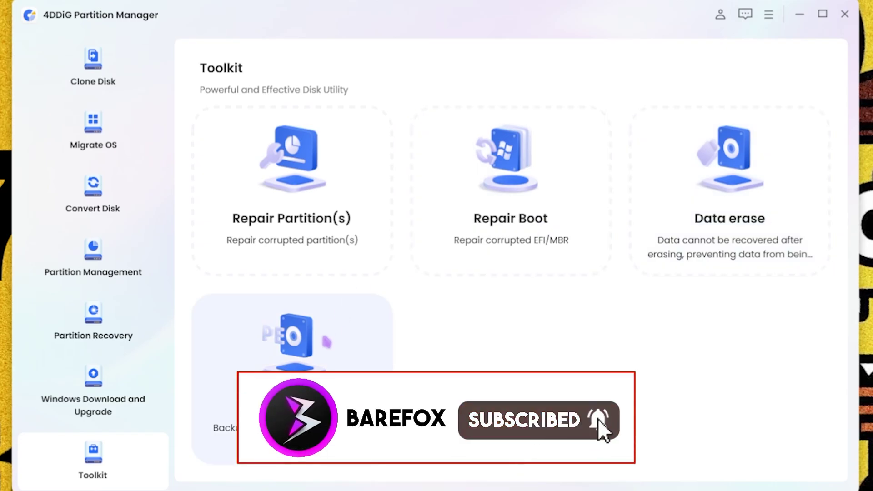
- Return to Clone Disk from the sidebar
{"action": "left_click", "coordinate": [51, 73]}
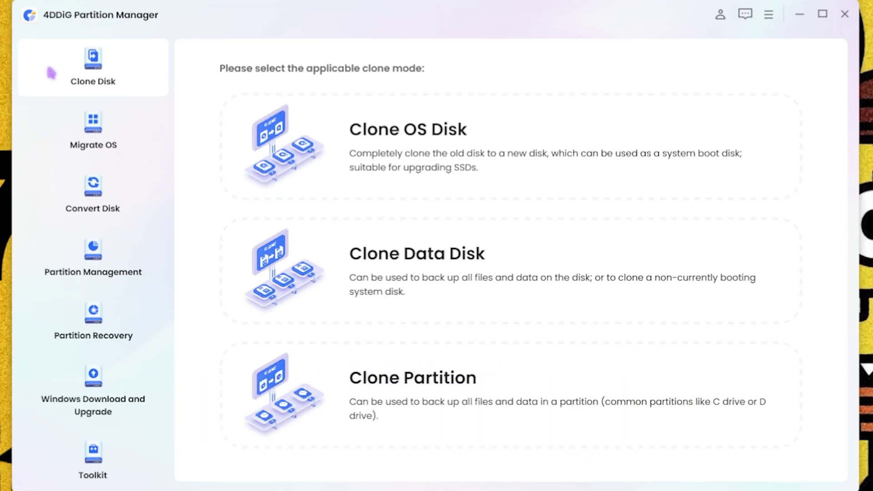
- Minimize Partition Manager to show the 4DDiG Partition Manager product page in Chrome
{"action": "left_click", "coordinate": [799, 15]}
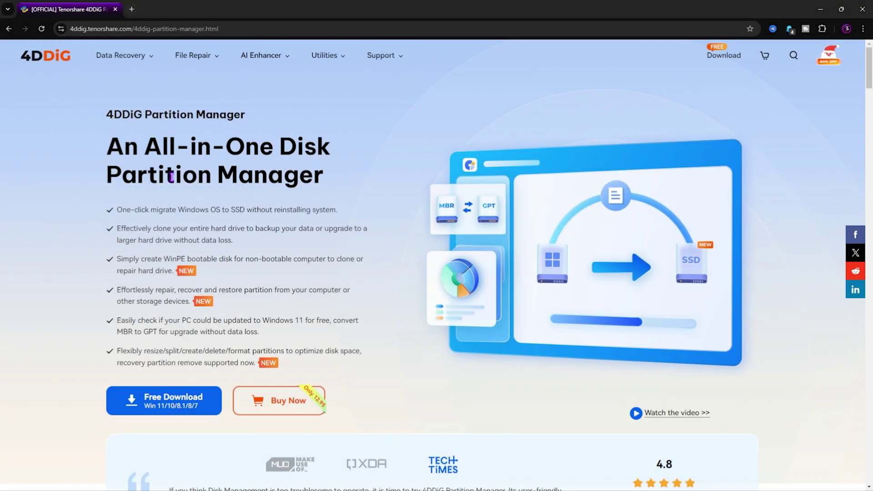